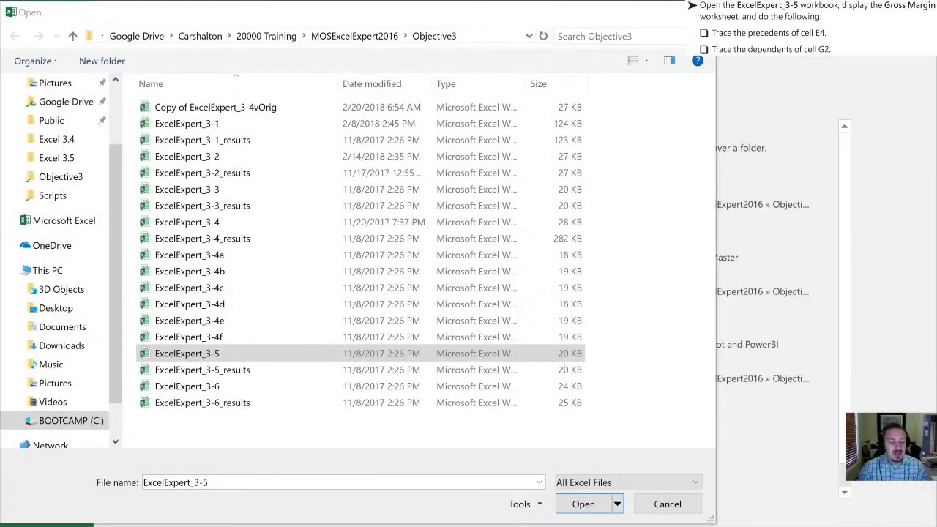
Step: Open the ExcelExpert_3-5 workbook from the Open dialog, showing the Gross Margin sheet
left_click(275, 358)
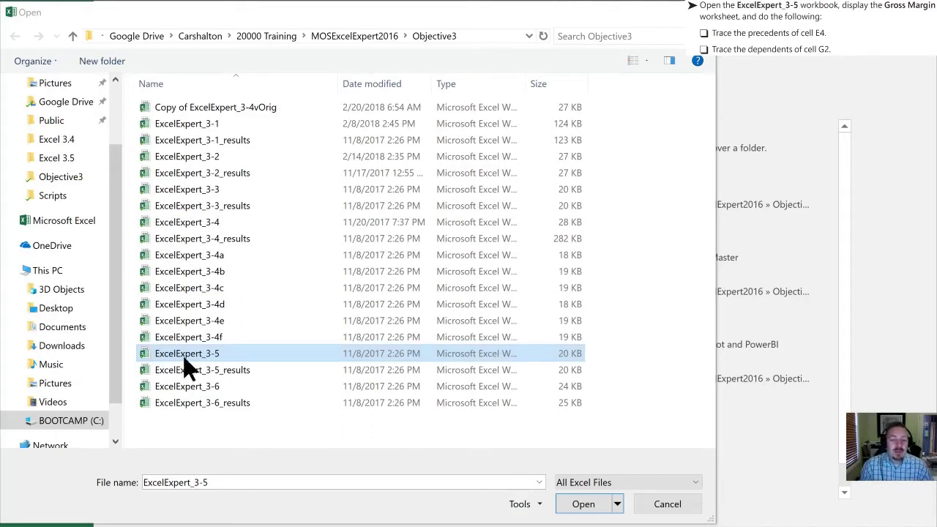
double_click(149, 364)
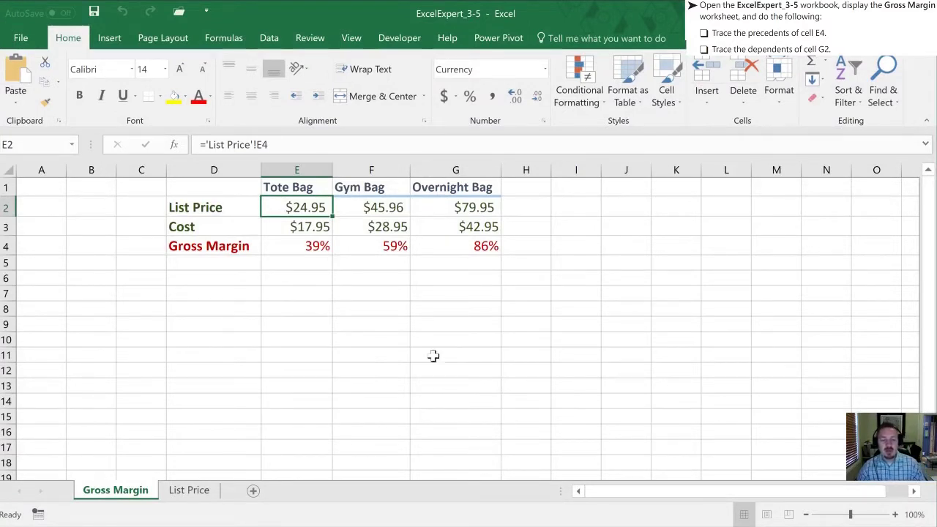
left_click(360, 324)
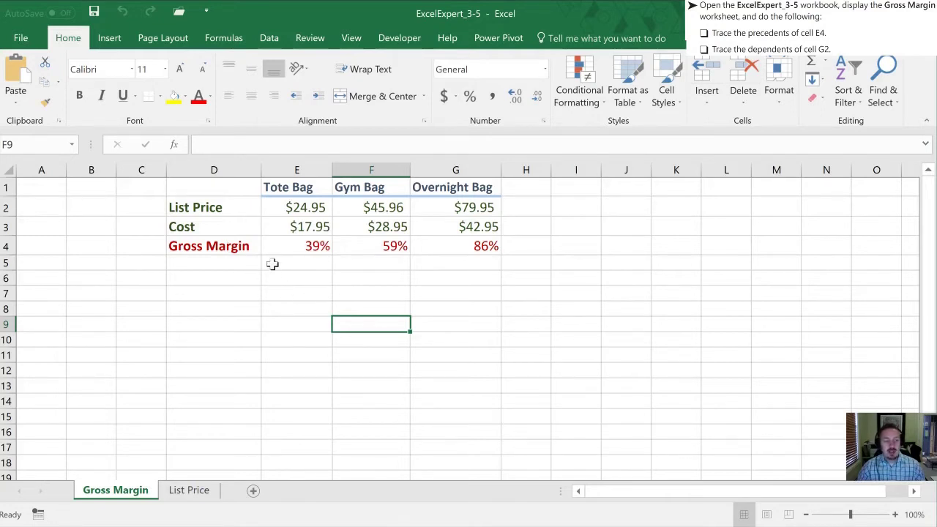
left_click(293, 242)
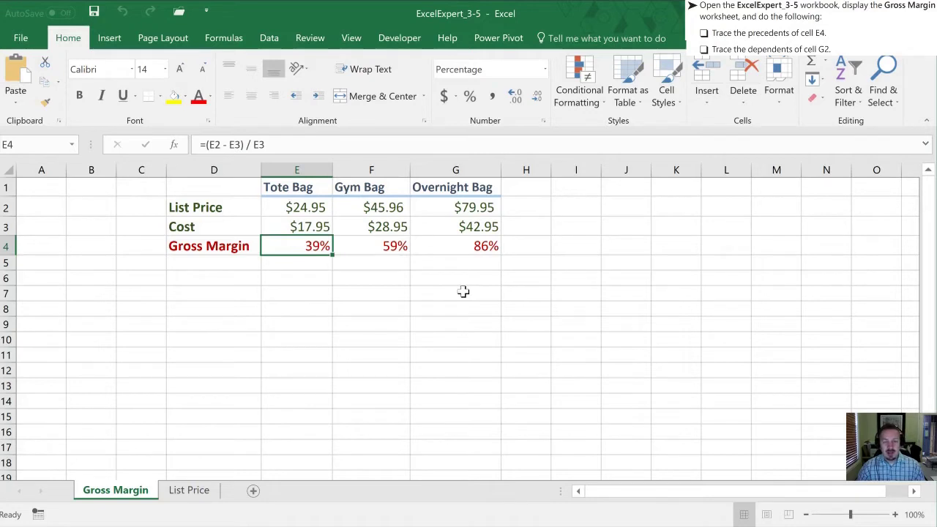
double_click(306, 246)
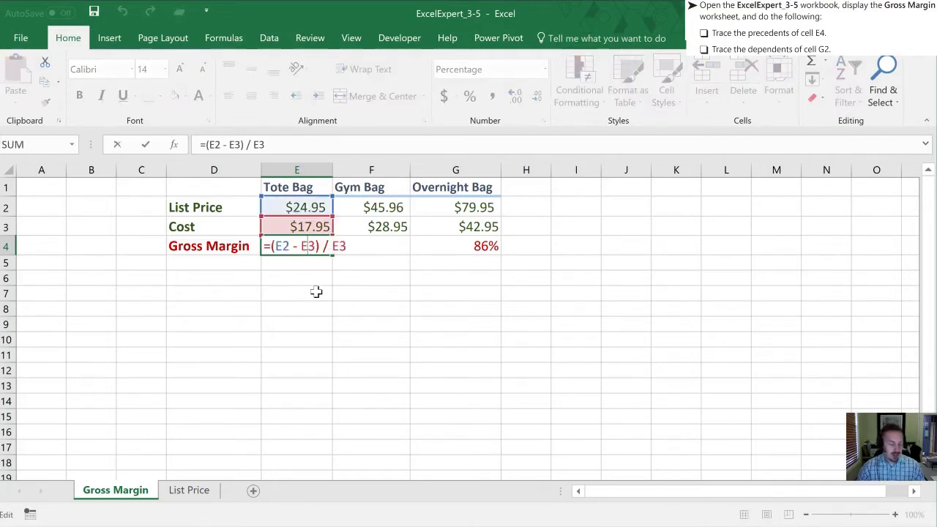
key("Escape")
left_click(230, 144)
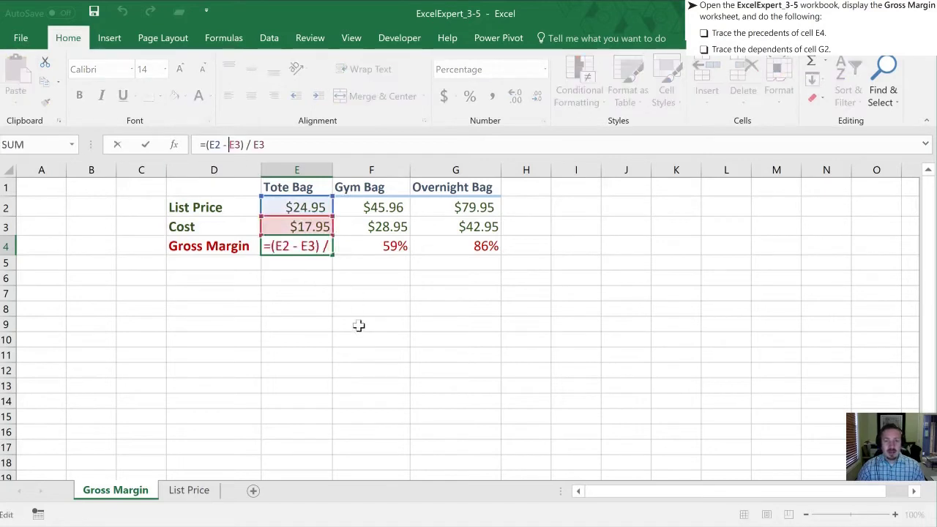
key("Escape")
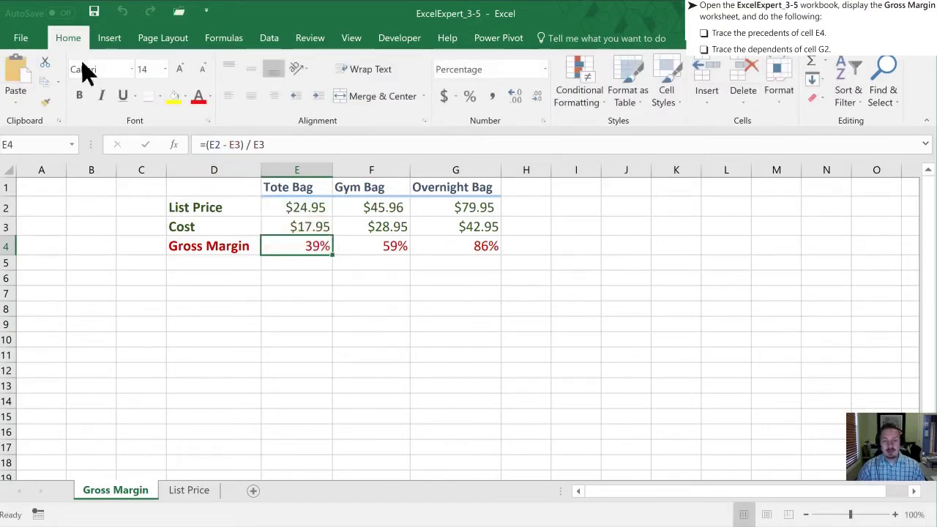
Step: Trace precedents of Tote Bag margin E4 from List Price E2 and Cost E3
left_click(226, 42)
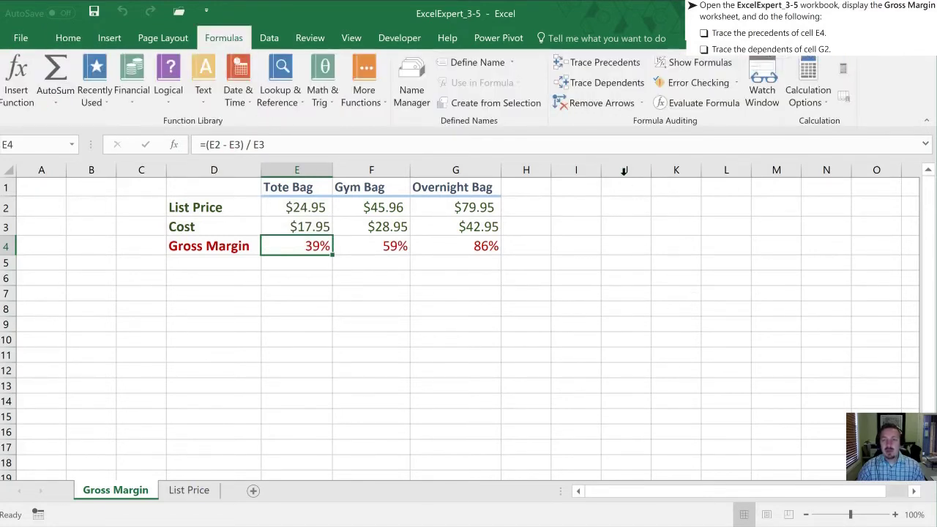
left_click(593, 63)
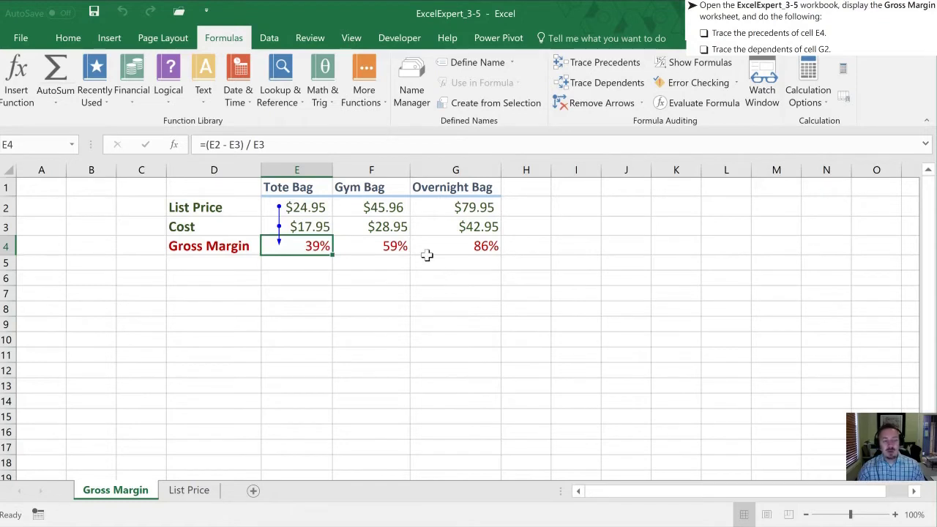
Step: Select the Overnight Bag list price cell G2, ='List Price'!G4 giving $79.95
left_click(451, 207)
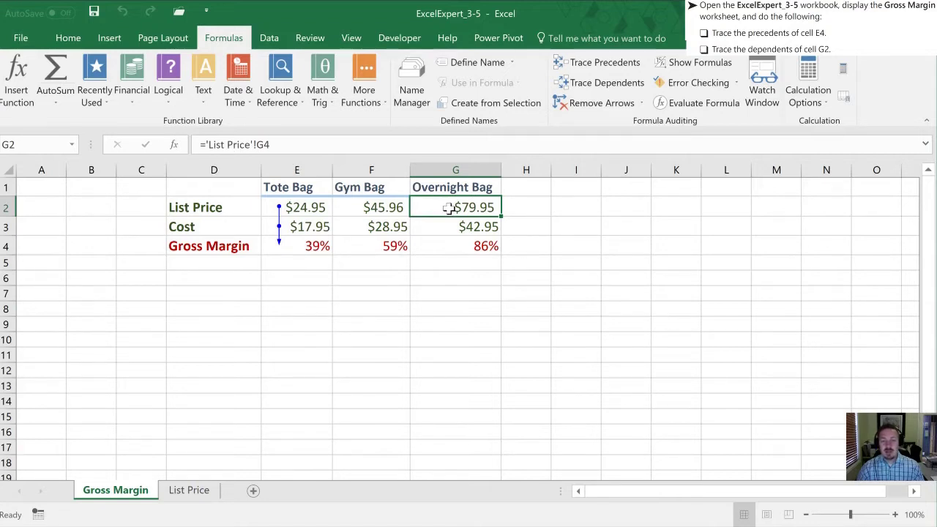
left_click(600, 89)
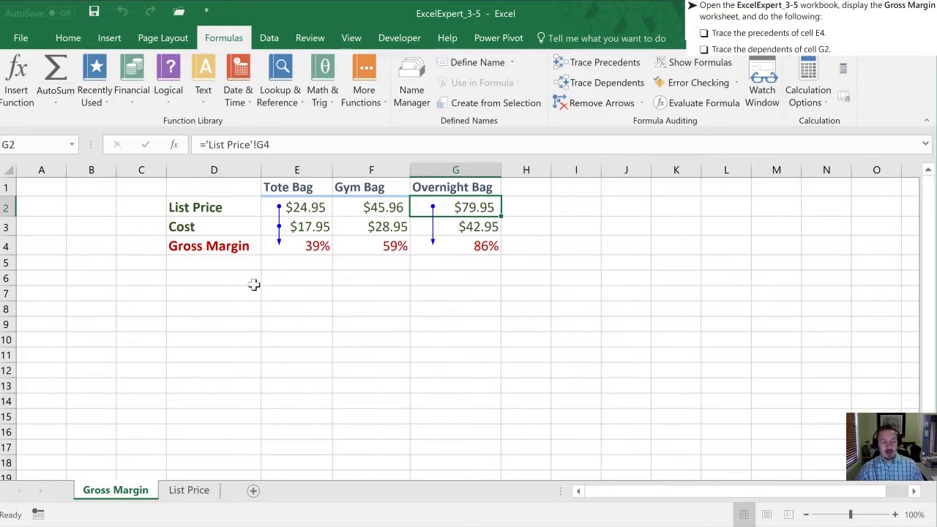
Step: Switch to the List Price sheet and select Gym Bag cell F4 containing =F2 / (1 - F3)
left_click(188, 495)
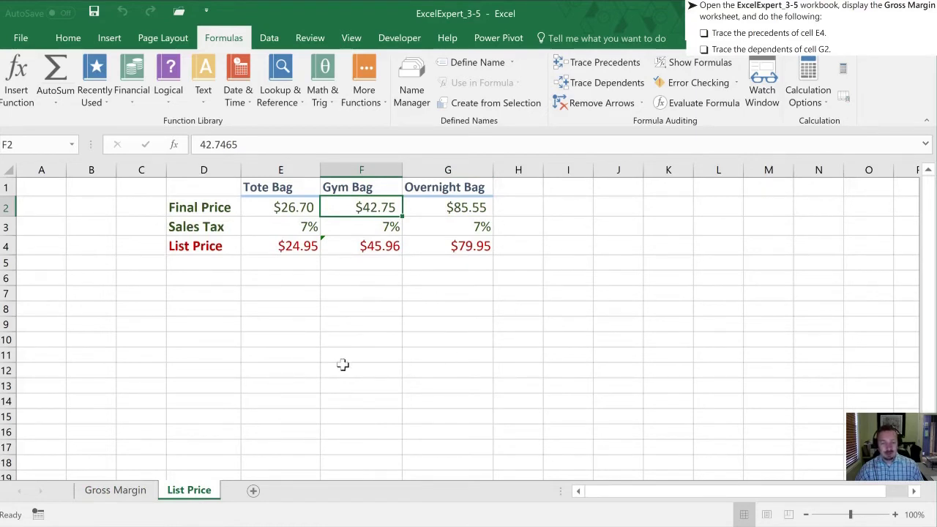
left_click(341, 243)
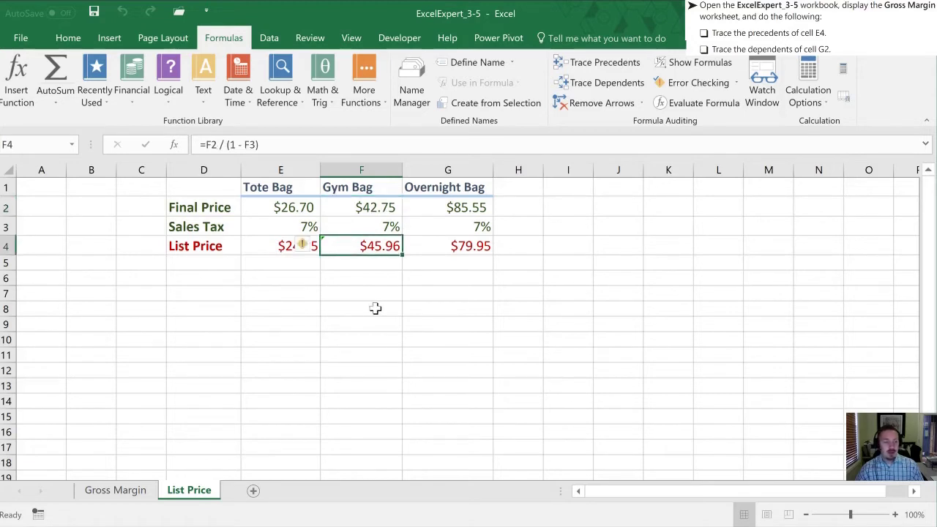
left_click(353, 278)
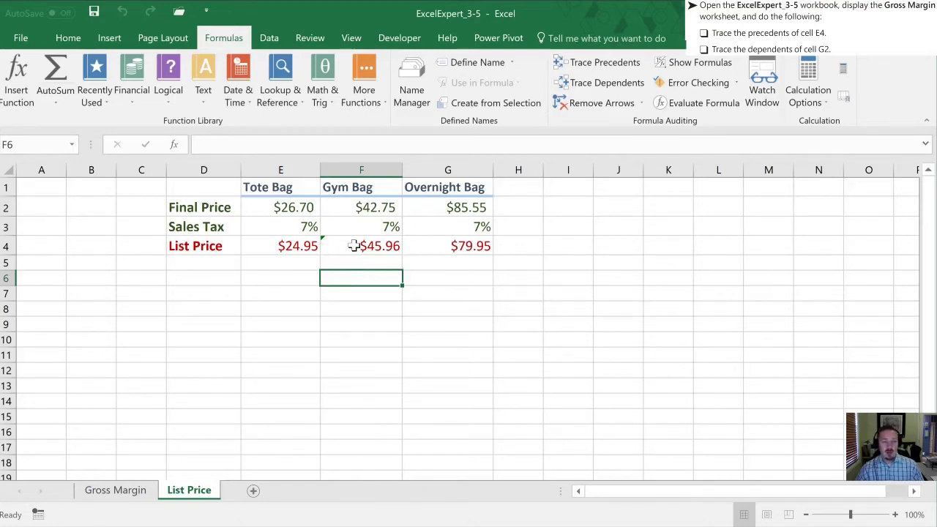
left_click(354, 246)
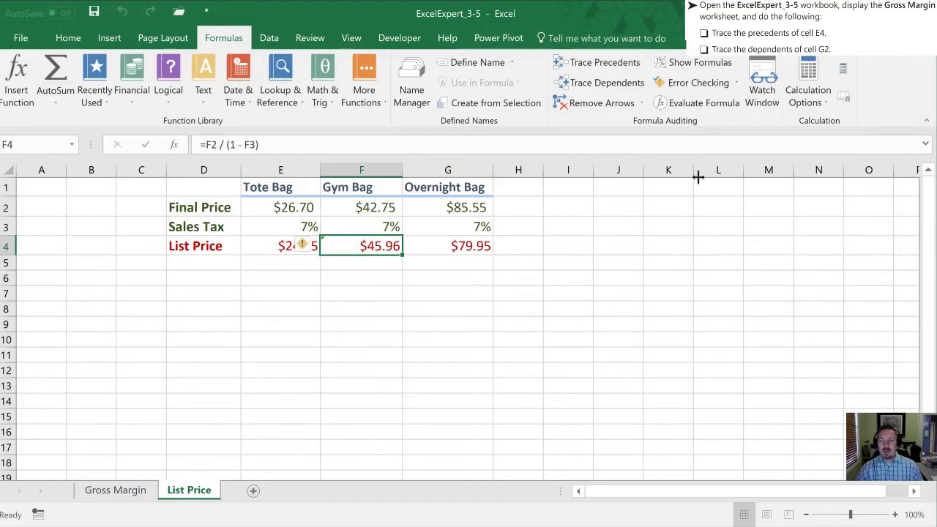
Step: Delete the leftover B2 entry from the Watch Window
left_click(762, 112)
left_click(591, 350)
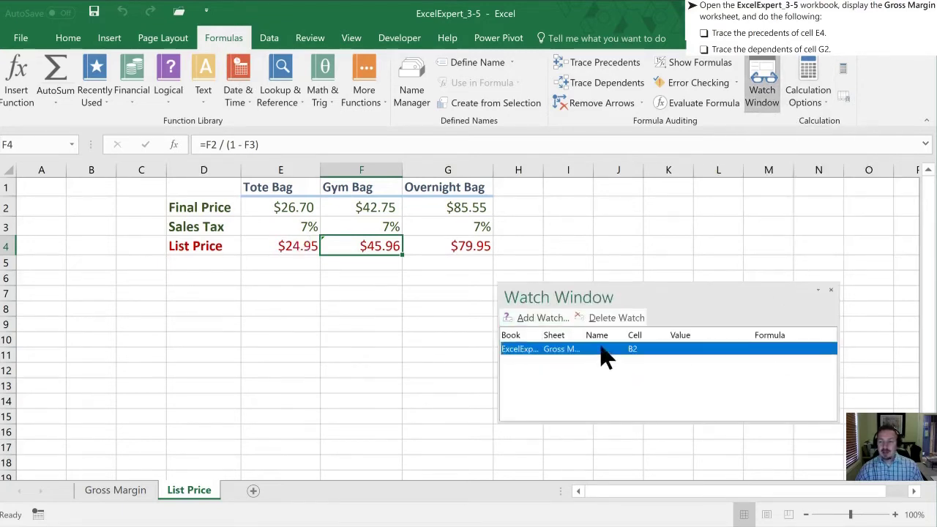
left_click(598, 316)
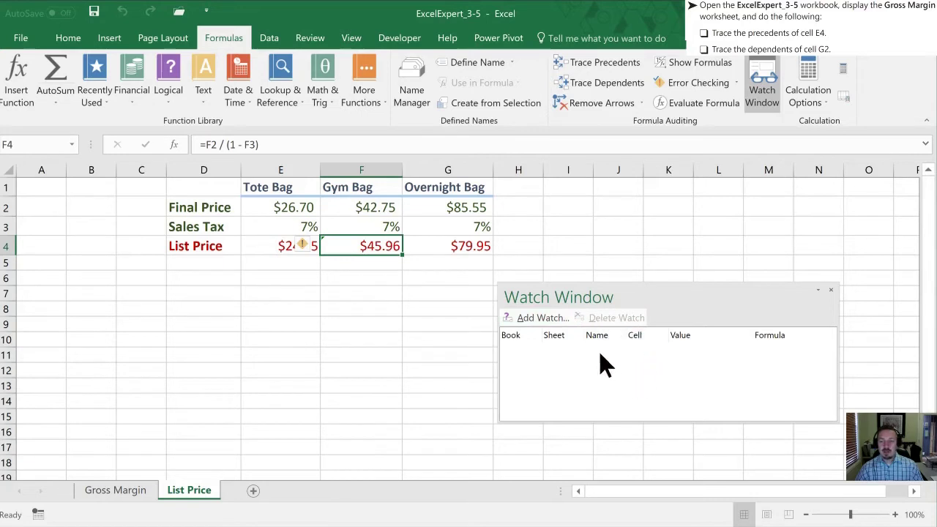
Step: Add a watch on List Price cell F4 and move the Watch Window higher
left_click(527, 320)
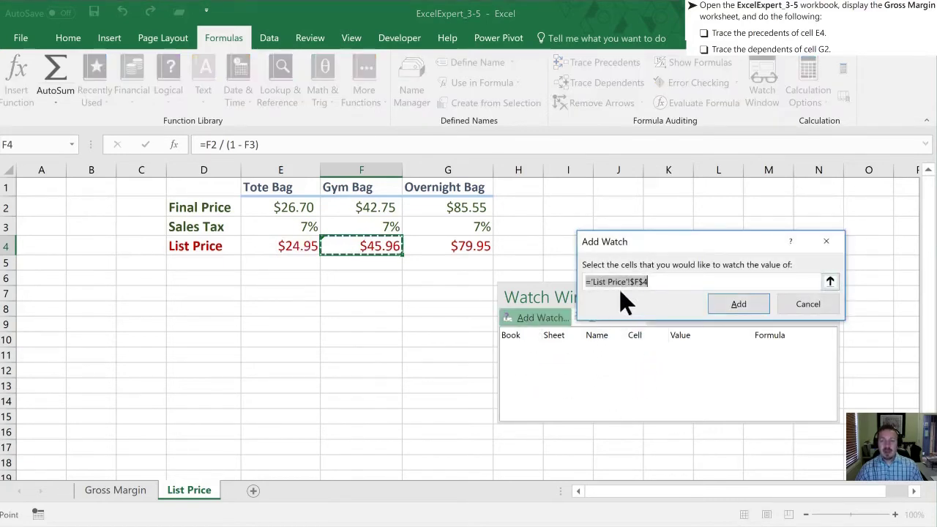
left_click(438, 249)
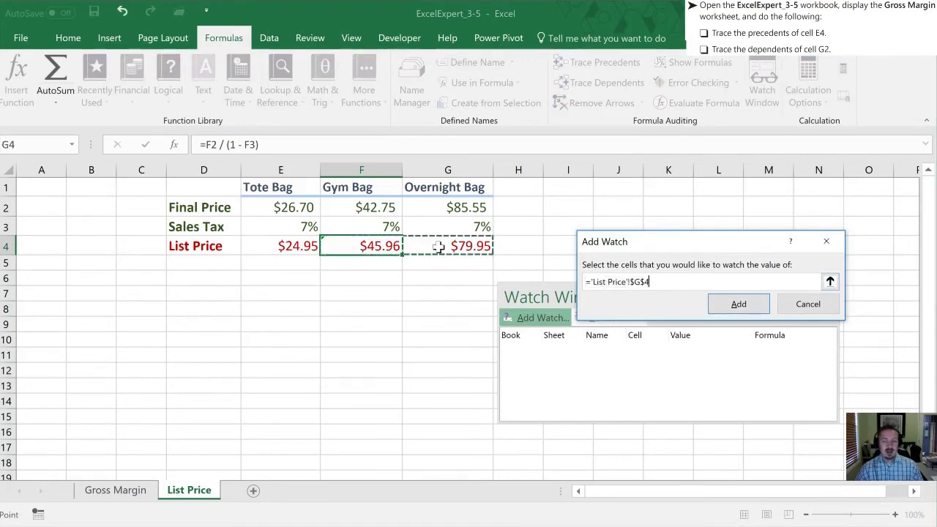
left_click(353, 248)
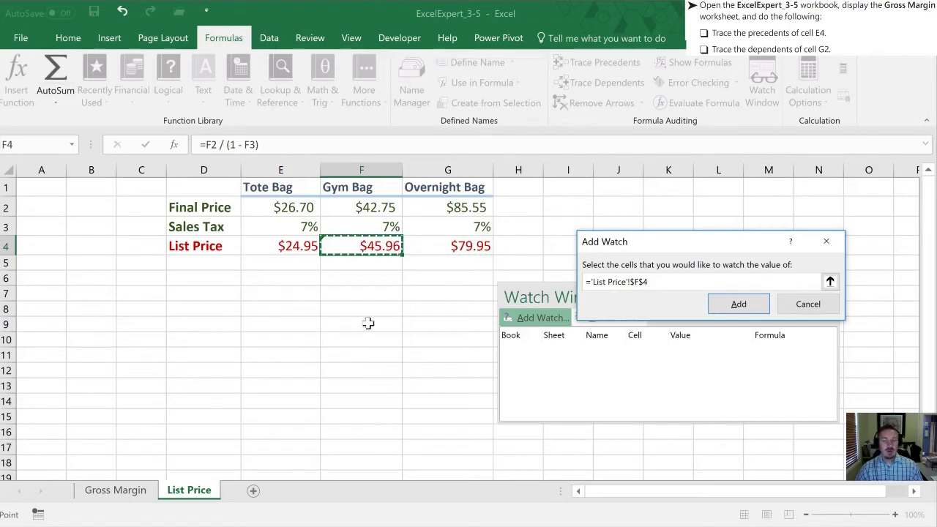
left_click(731, 303)
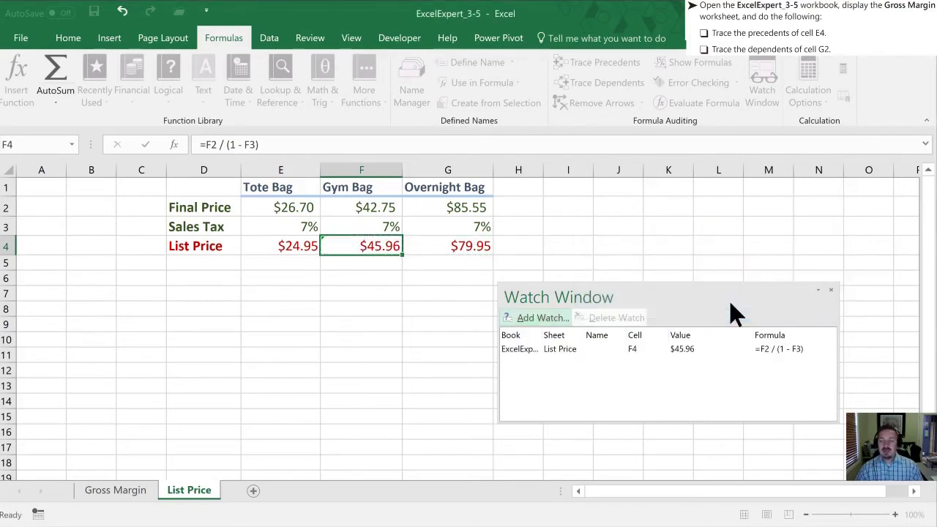
left_click_drag(667, 295, 705, 218)
Step: Widen the Book column, dock the Watch Window on the right edge and resize the pane
left_click_drag(577, 258, 617, 259)
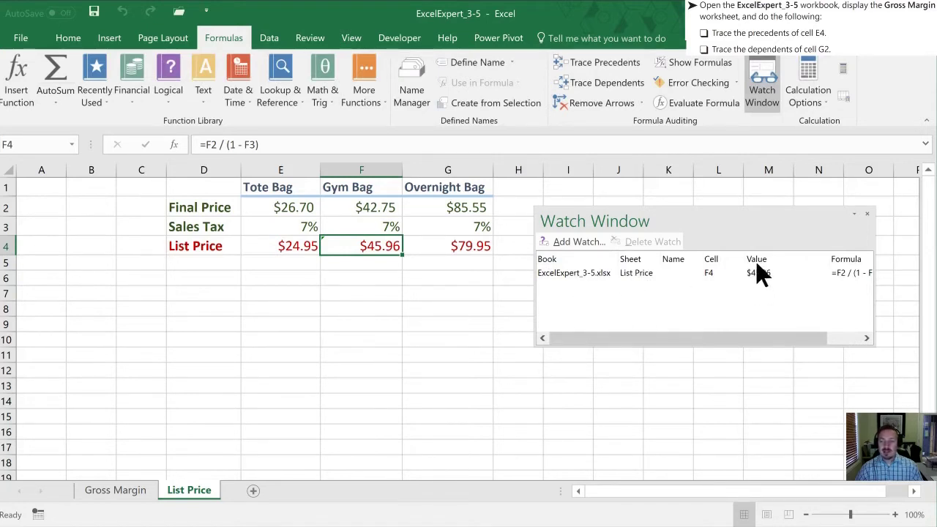
left_click_drag(757, 220, 933, 329)
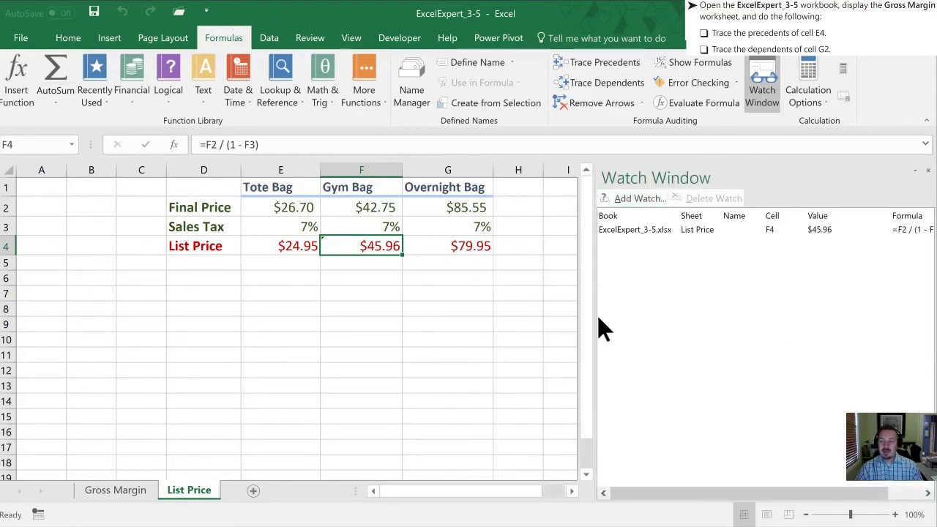
left_click_drag(599, 327, 697, 319)
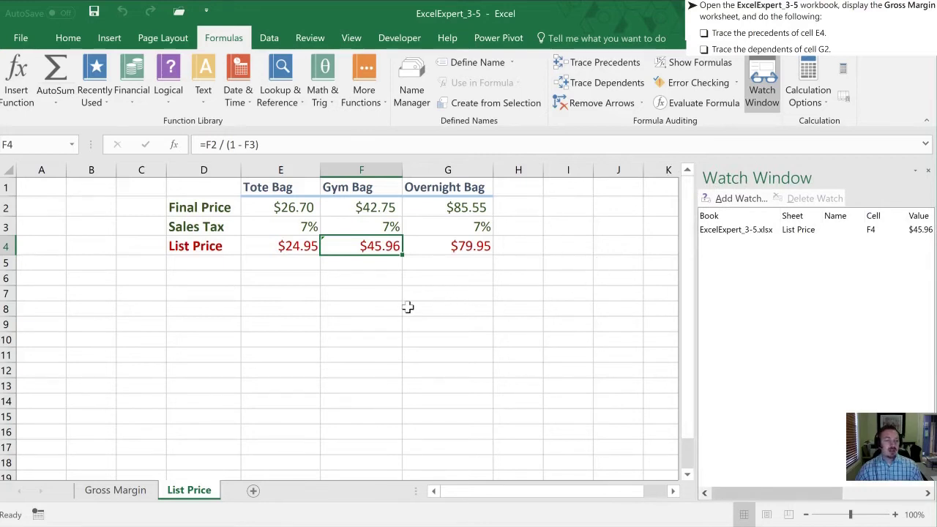
Step: Reselect List Price cell F4, still tracked in the Watch Window at $45.96
left_click(342, 262)
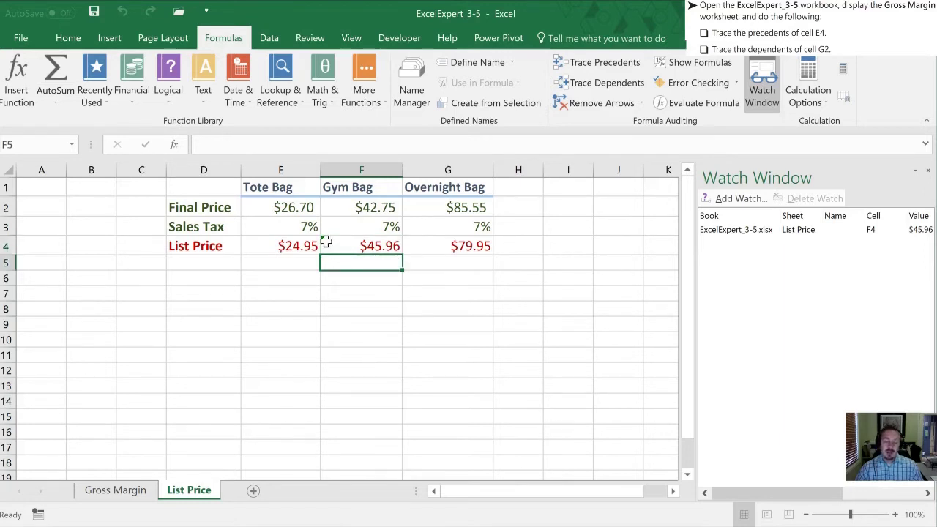
left_click(325, 243)
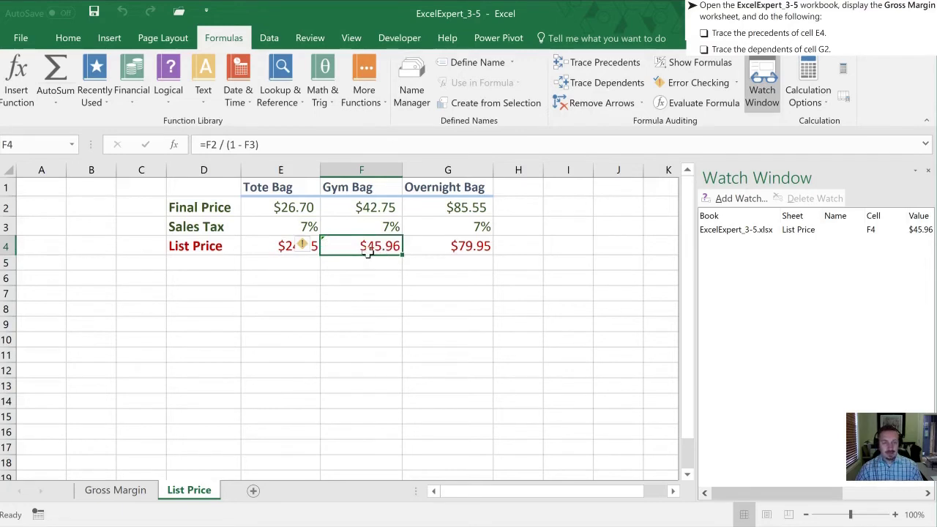
mouse_move(306, 247)
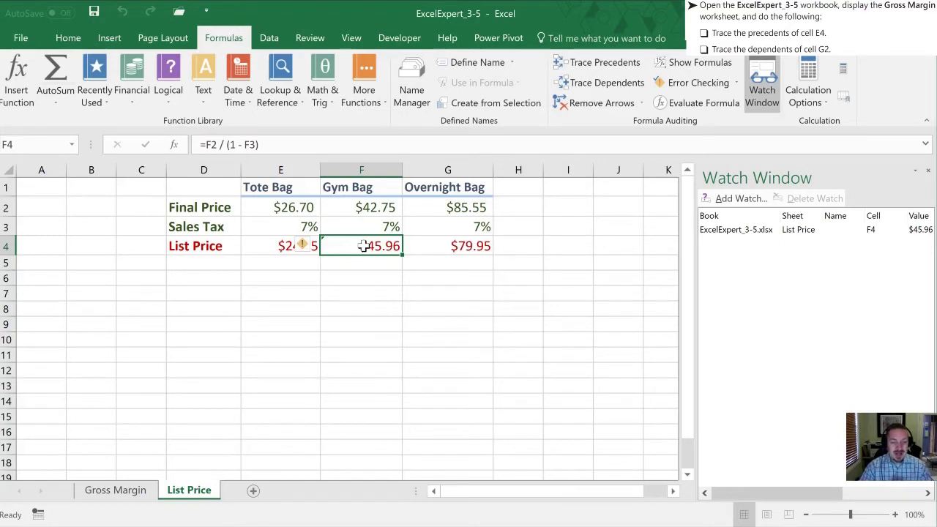
left_click(313, 246)
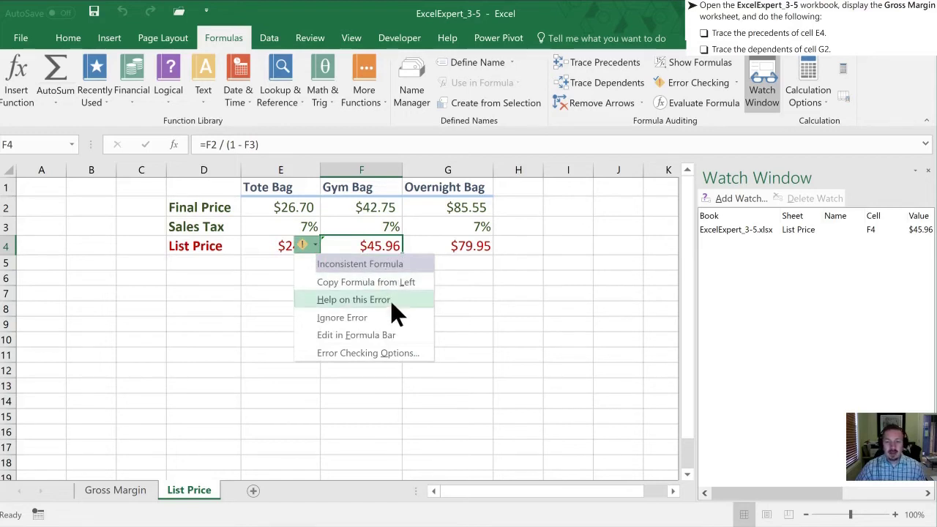
left_click(375, 339)
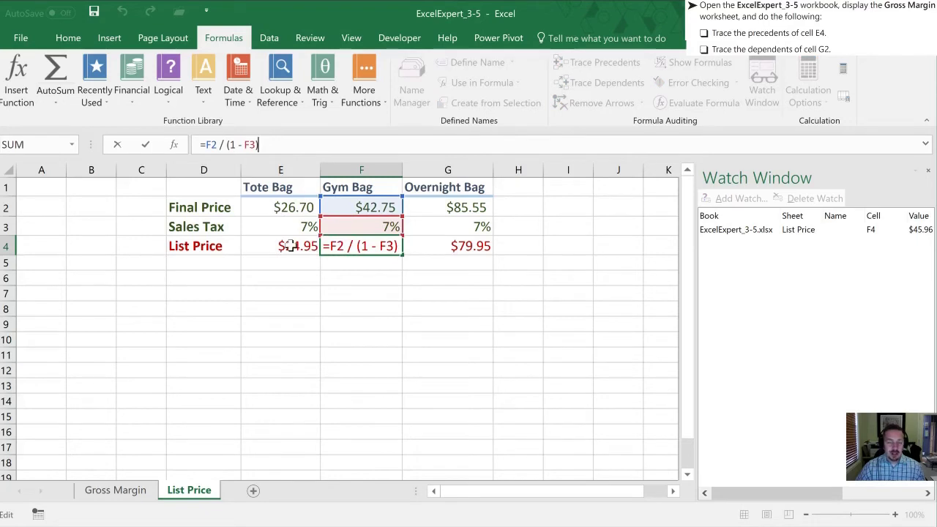
key("Escape")
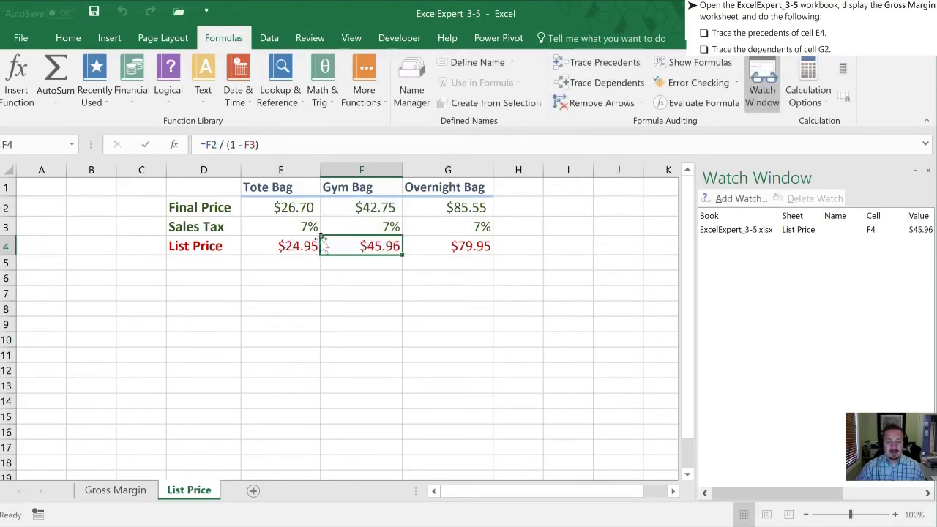
left_click(290, 246)
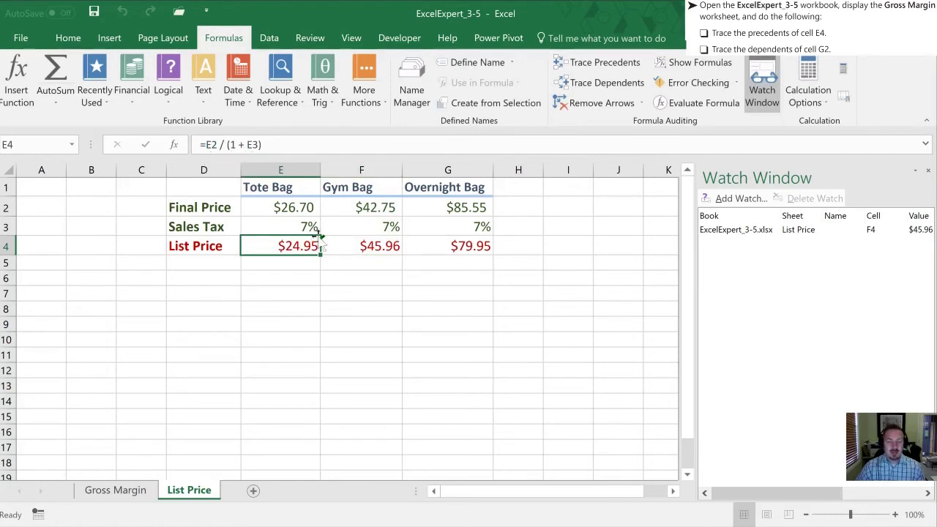
left_click(467, 250)
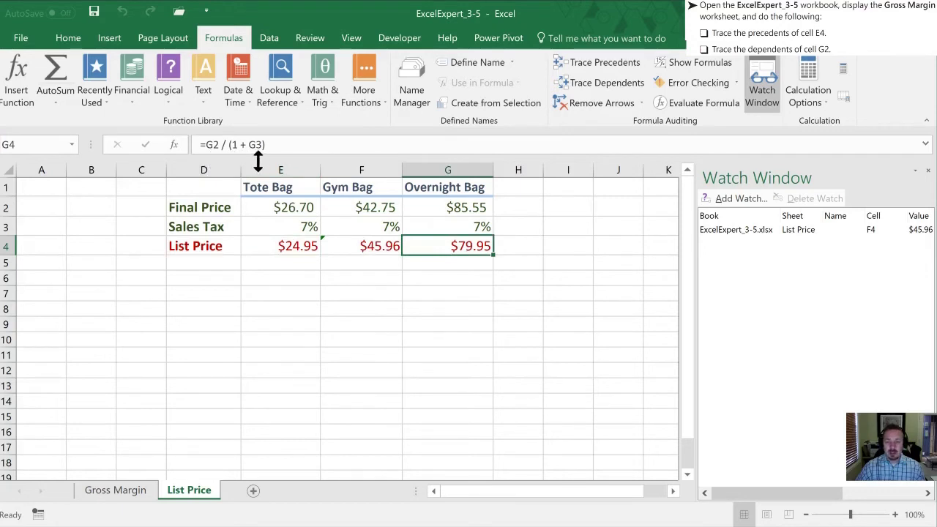
left_click(366, 246)
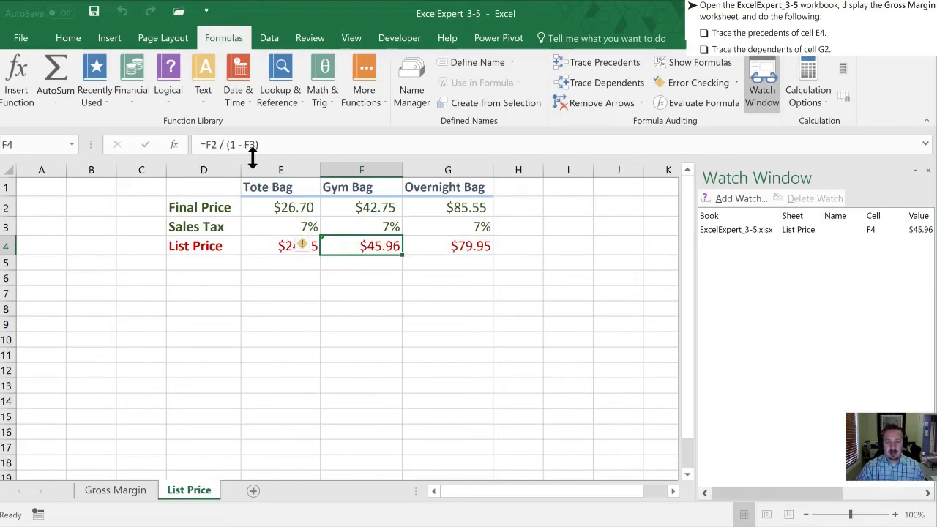
left_click(282, 244)
left_click(345, 246)
left_click(462, 246)
left_click(379, 244)
Step: Use F4's error smart tag to copy the formula from the left, giving $39.95
left_click(309, 246)
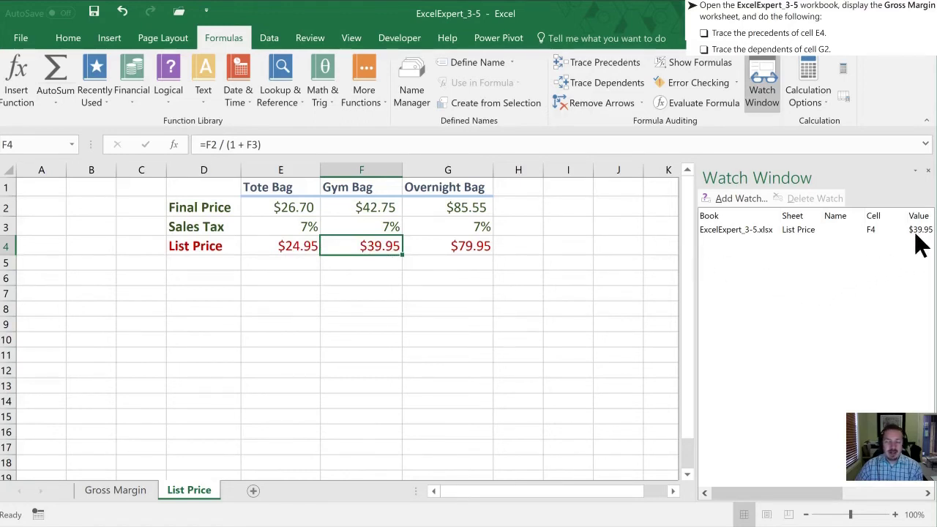
Step: Switch to the Gross Margin sheet and remove the trace arrows with Alt+M, A
left_click(110, 494)
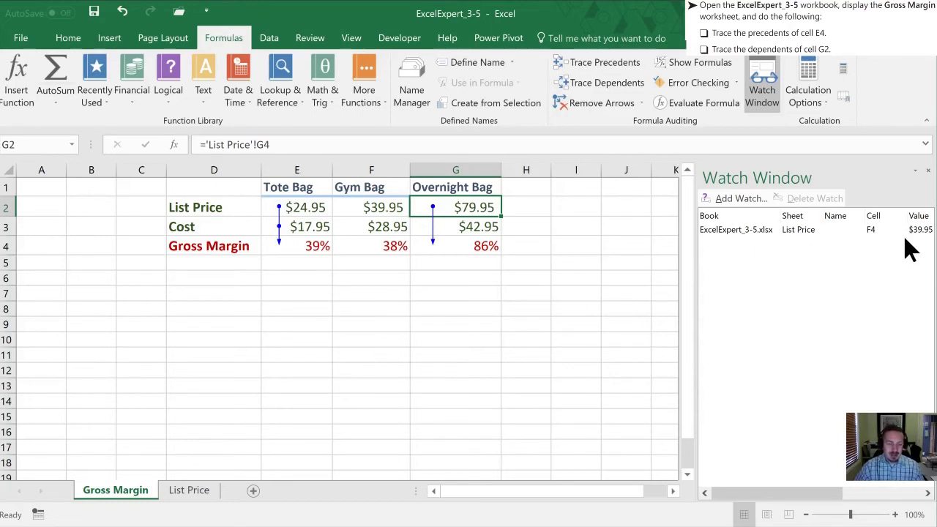
key("alt+m")
key("a")
key("a")
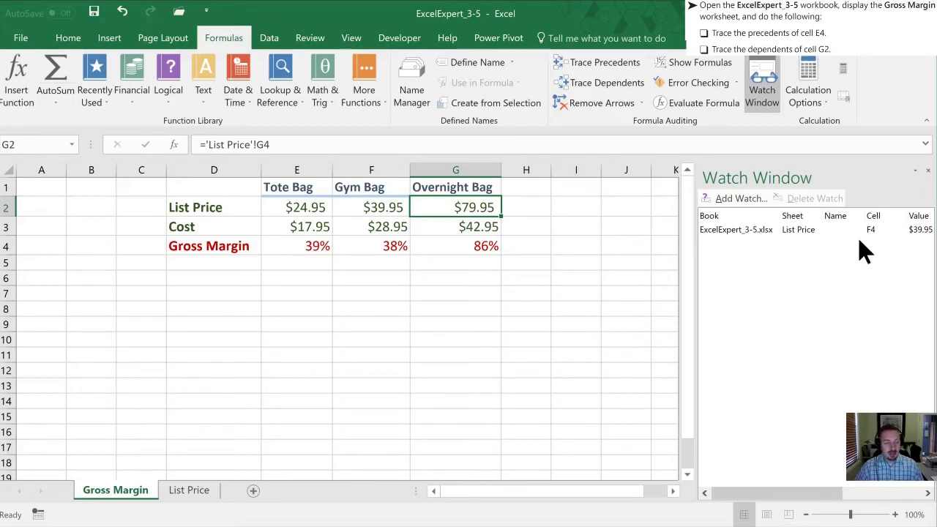
Step: Close the Watch Window and select Gross Margin cell G4, =(G2 - G3) / G3 showing 86%
left_click(928, 169)
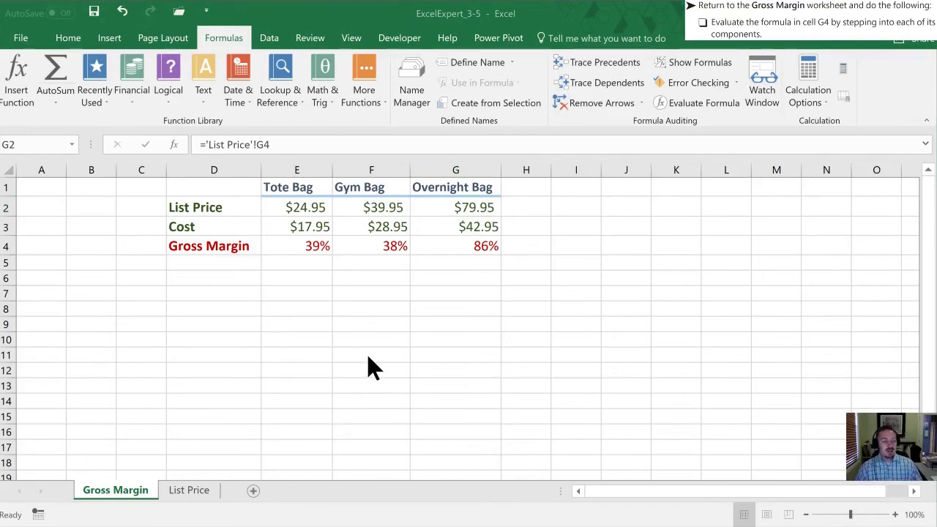
left_click(447, 244)
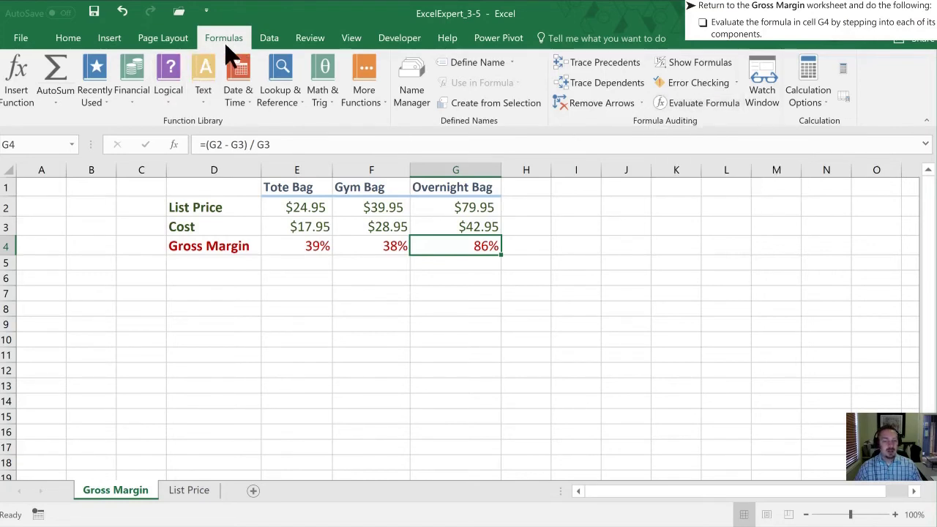
Step: Evaluate Gross Margin G4's formula, stepping into G2, then List Price G4, then the $85.55 Final Price constant
left_click(693, 105)
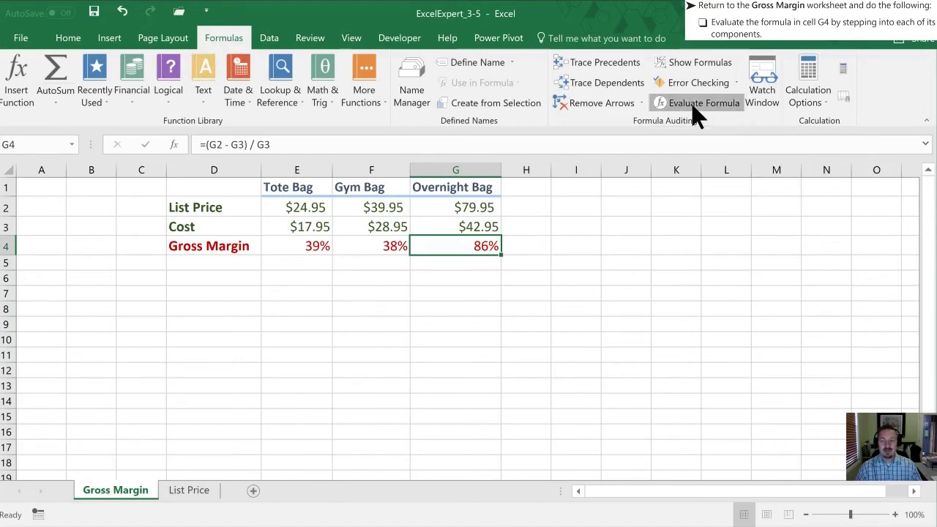
mouse_move(706, 171)
left_mouse_down()
mouse_move(701, 185)
mouse_move(714, 183)
left_mouse_up()
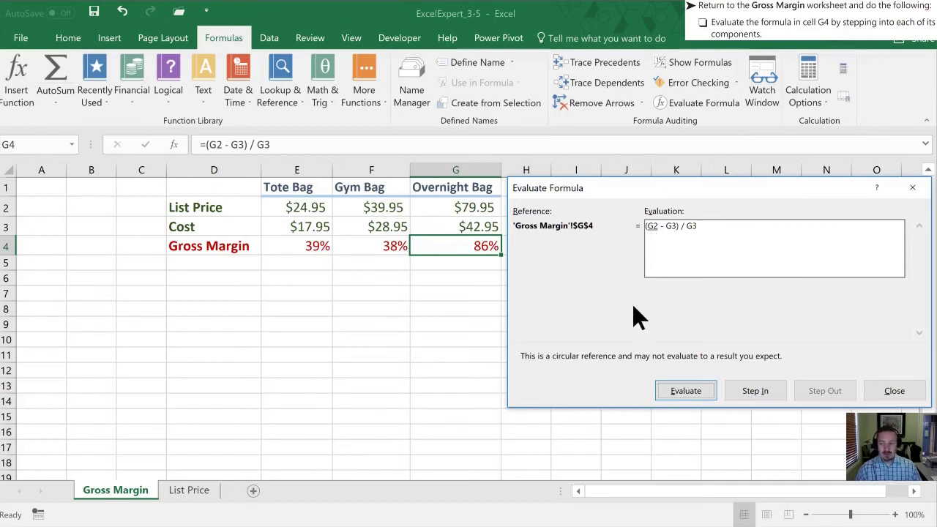
left_click(754, 390)
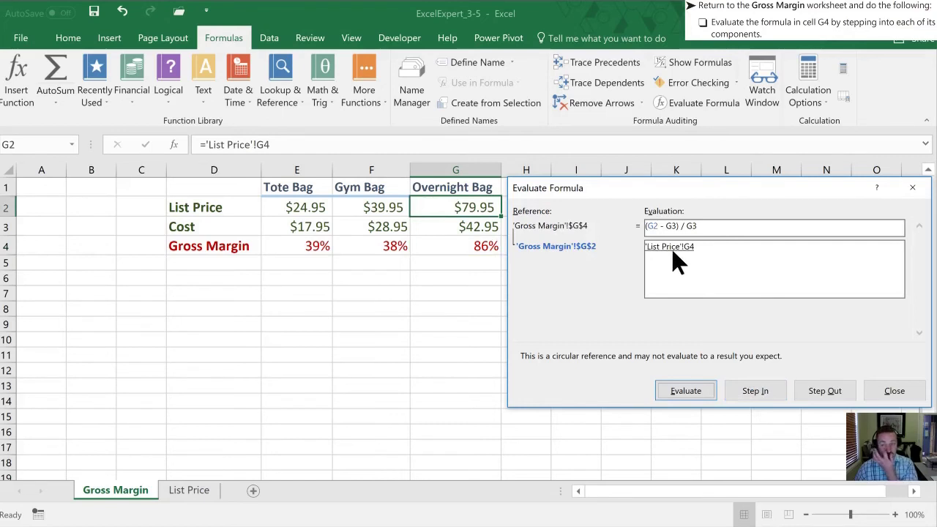
left_click(756, 391)
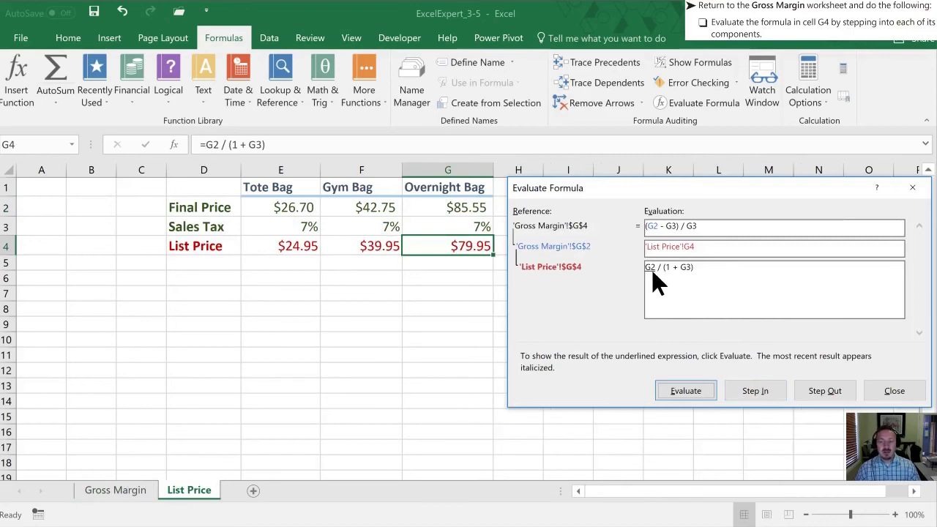
left_click(766, 395)
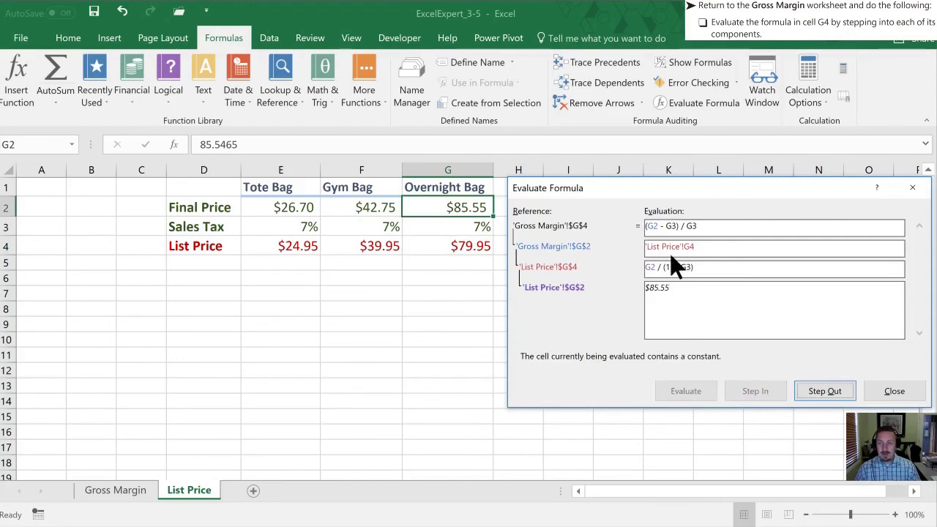
Step: Return to G4's top-level formula and substitute Cost G3's value of 42.95
left_click(823, 391)
left_click(822, 395)
left_click(822, 395)
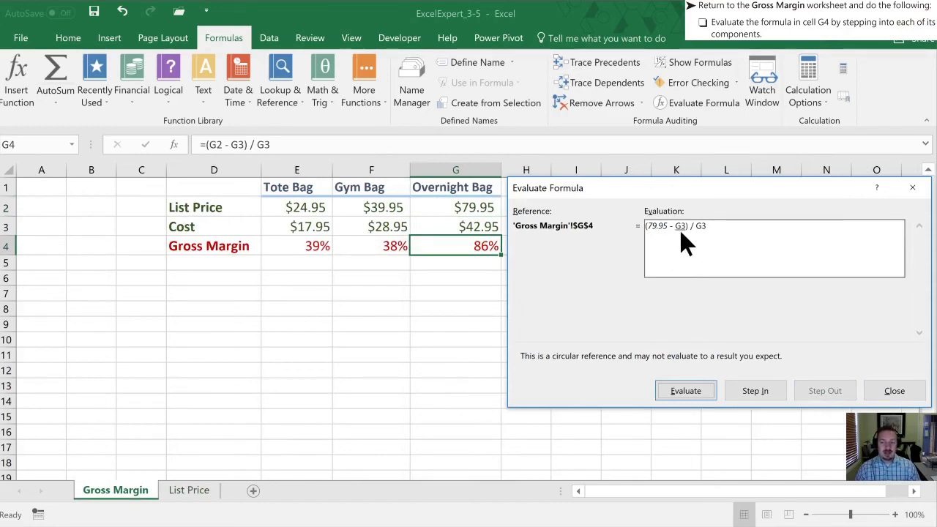
left_click(753, 393)
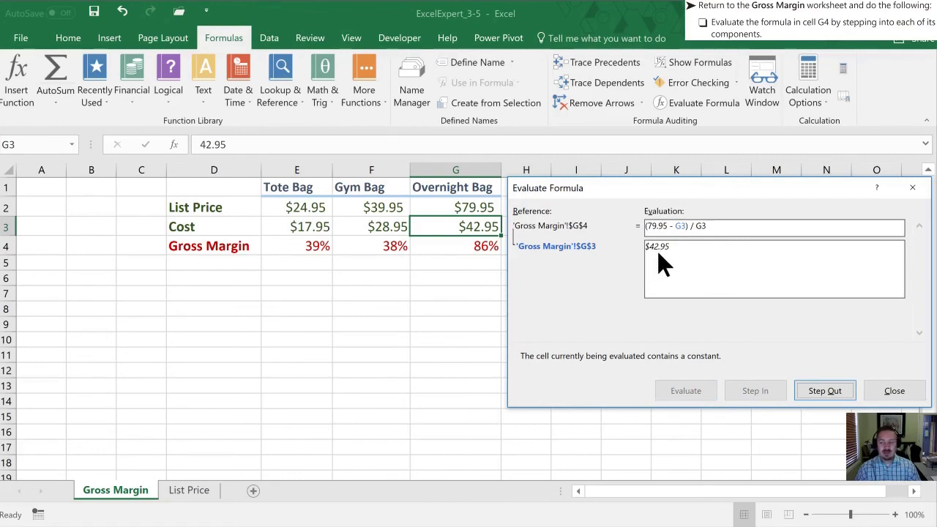
left_click(825, 391)
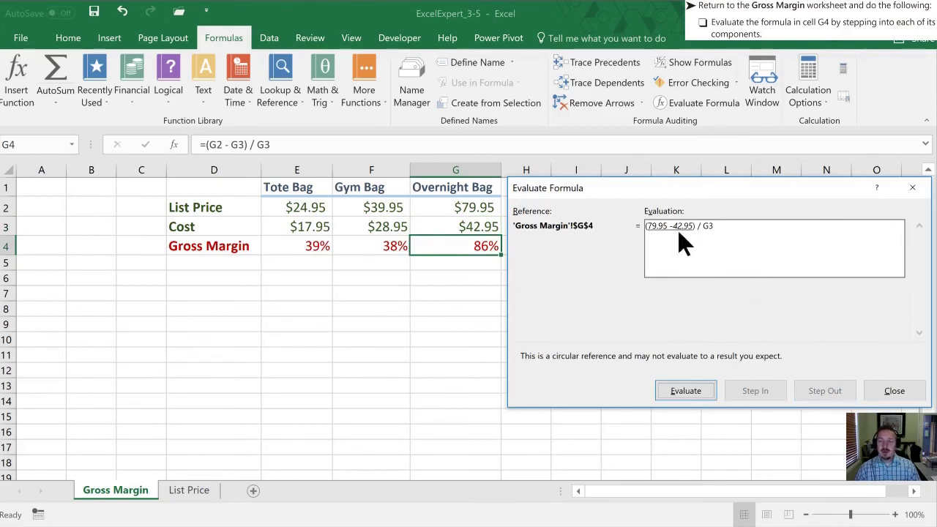
Step: Reduce the numerator 79.95 minus 42.95 to 37, then inspect Cost G3's $42.95 constant
left_click(685, 389)
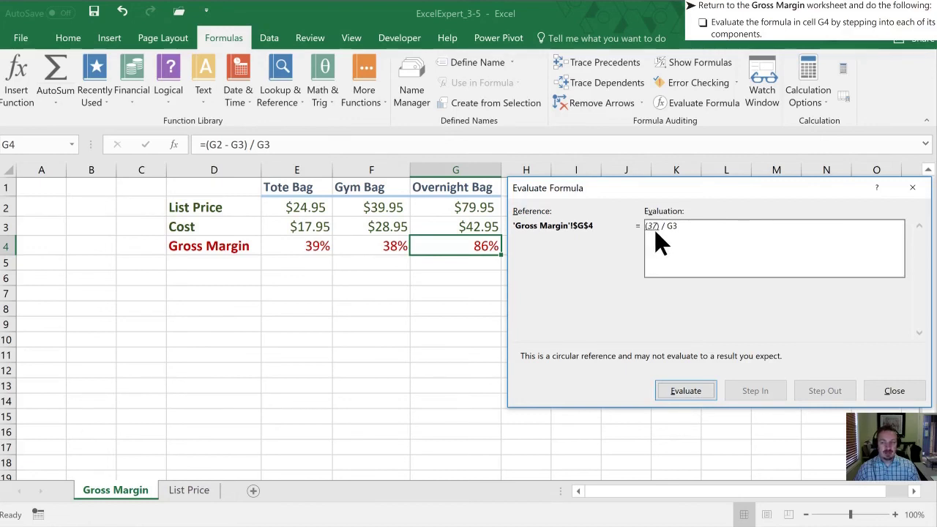
left_click(688, 391)
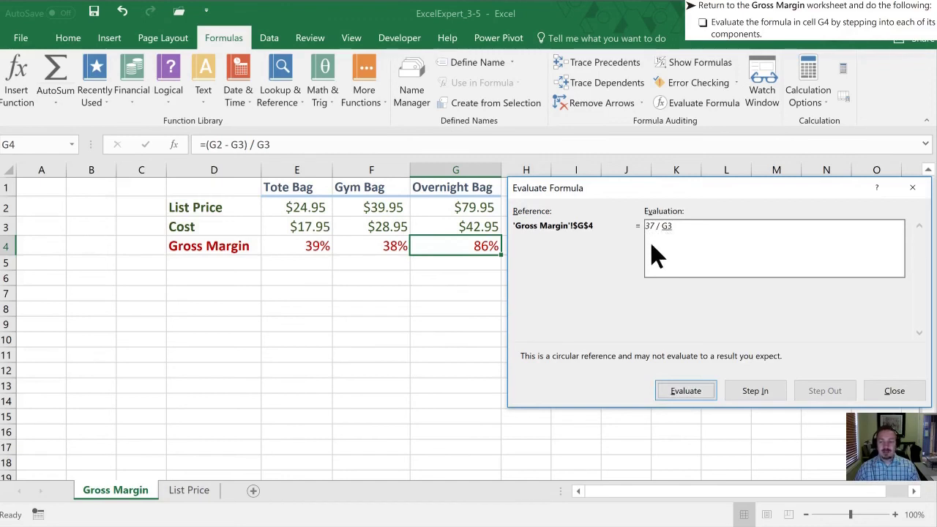
left_click(754, 393)
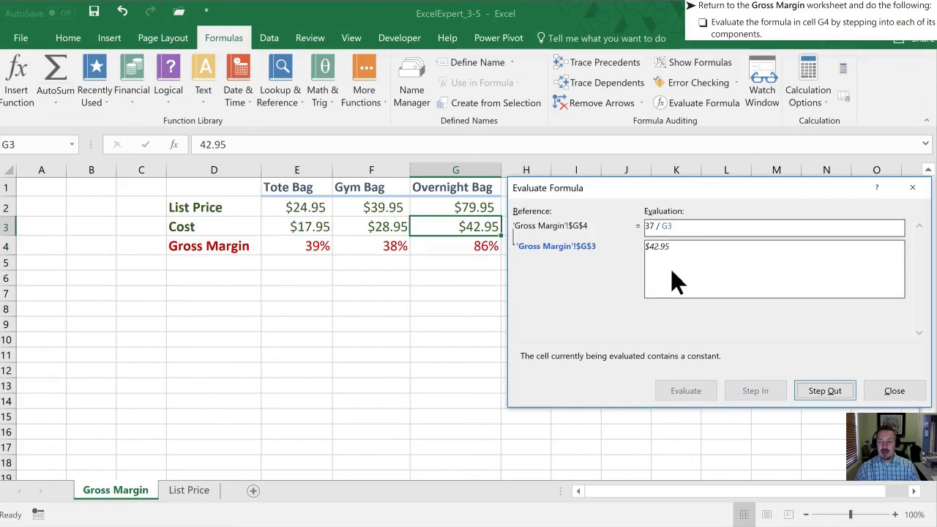
Step: Finish evaluating G4 to its 86% result, then restart from the full (G2 - G3) / G3 formula
left_click(825, 391)
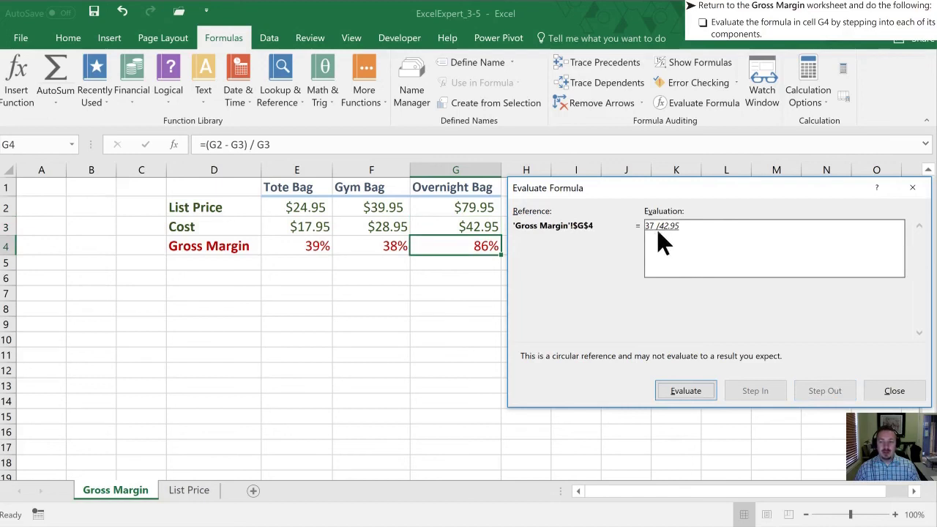
left_click(685, 390)
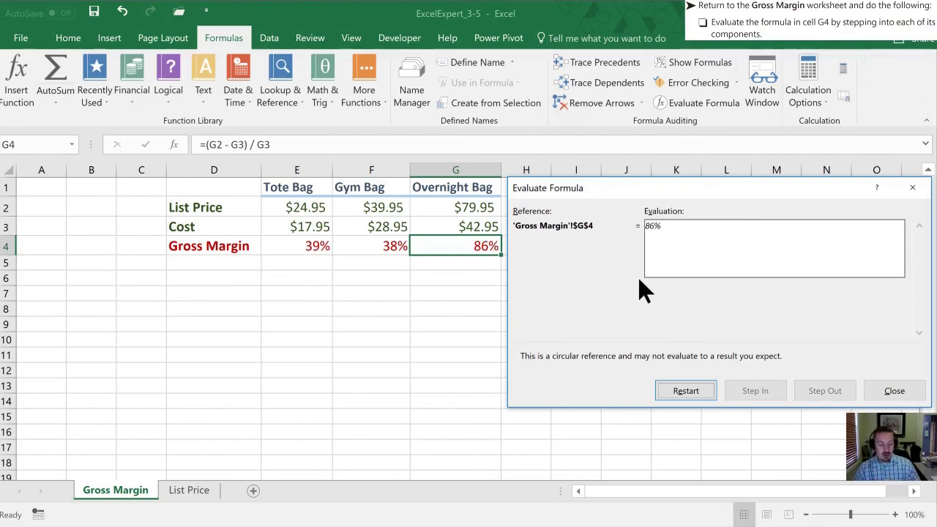
left_click(694, 394)
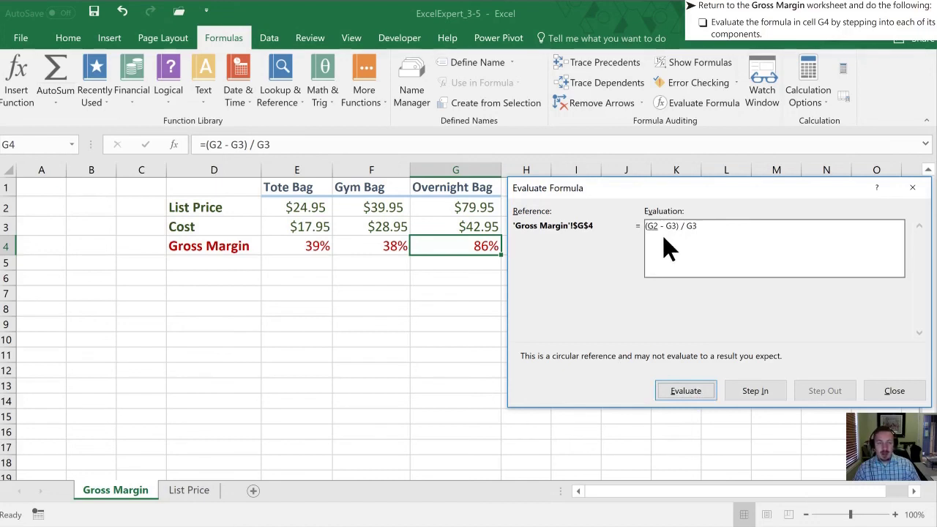
left_click(895, 391)
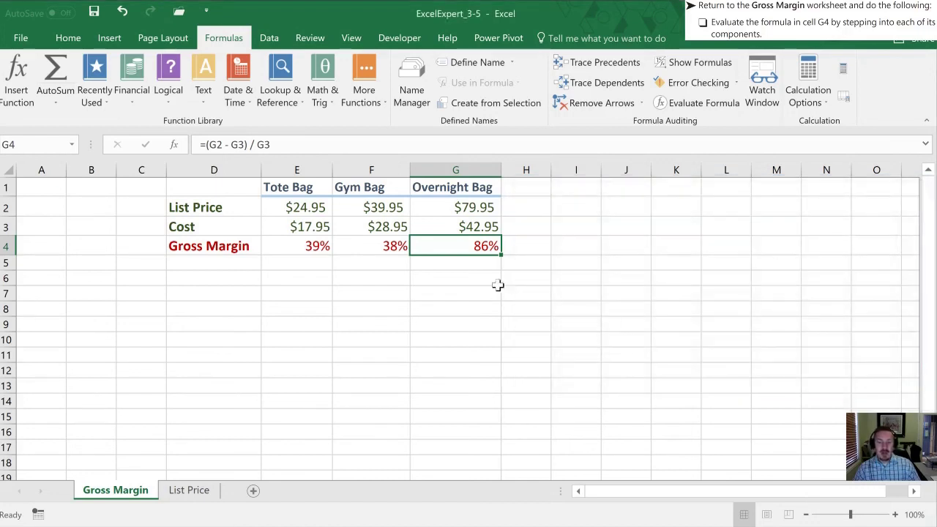